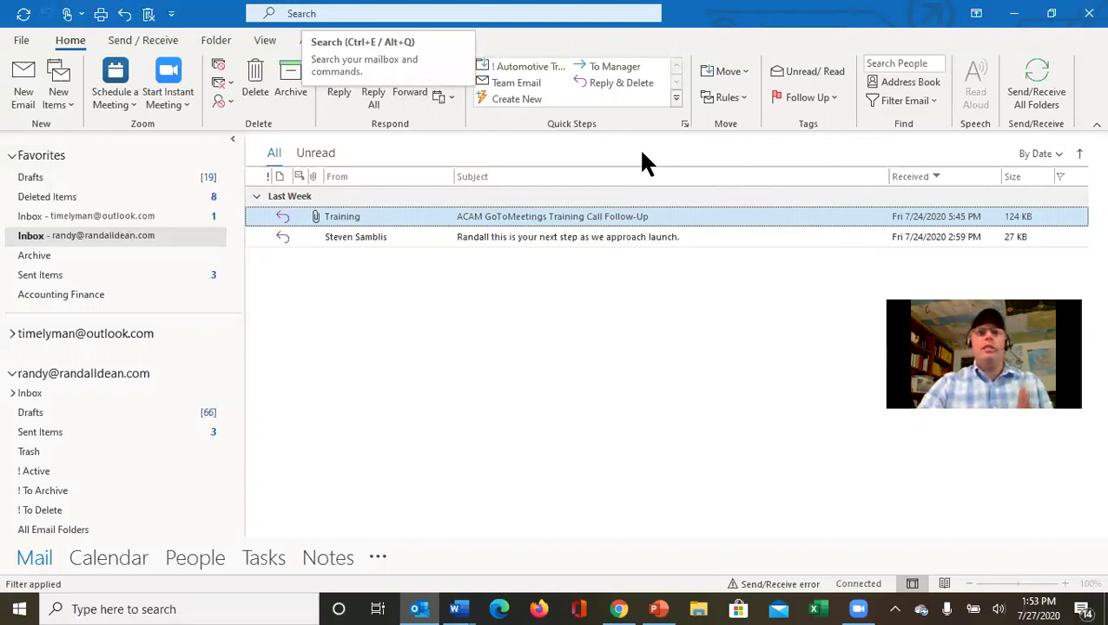
Step: Start a mailbox search to review the suggested searches and the Filter Email and Search Tools actions, and dismiss the suggestions
key("ctrl+e")
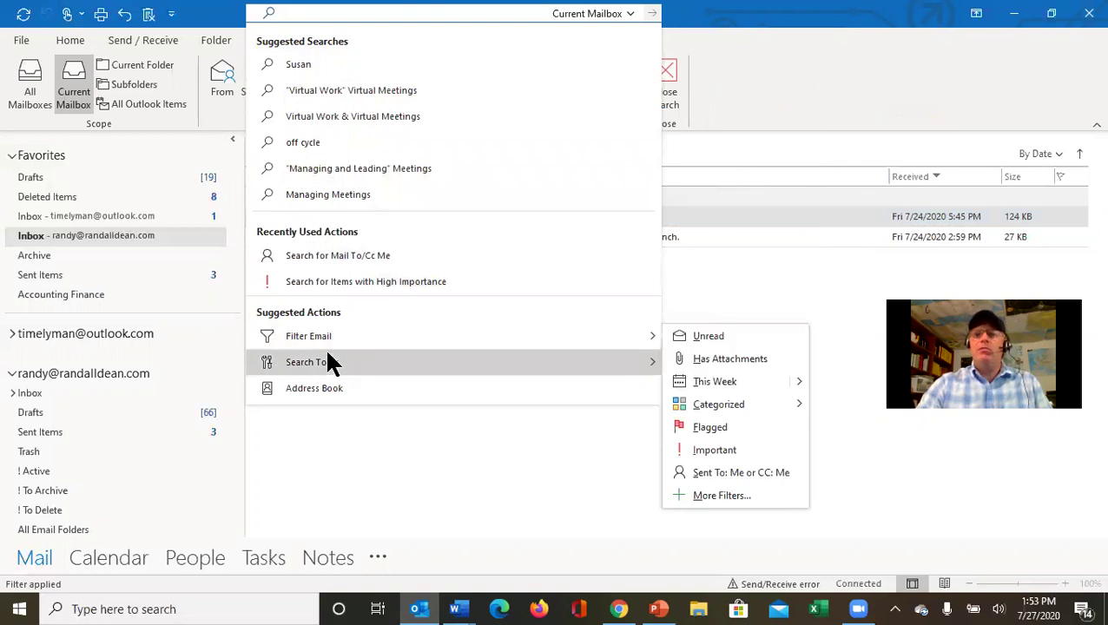
mouse_move(313, 331)
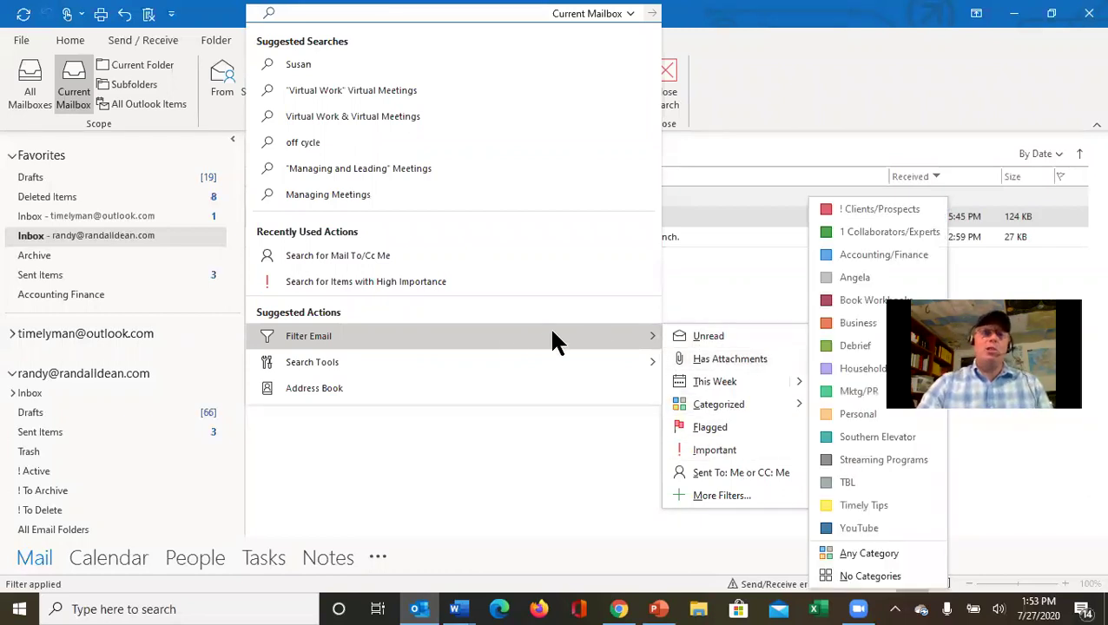
mouse_move(314, 363)
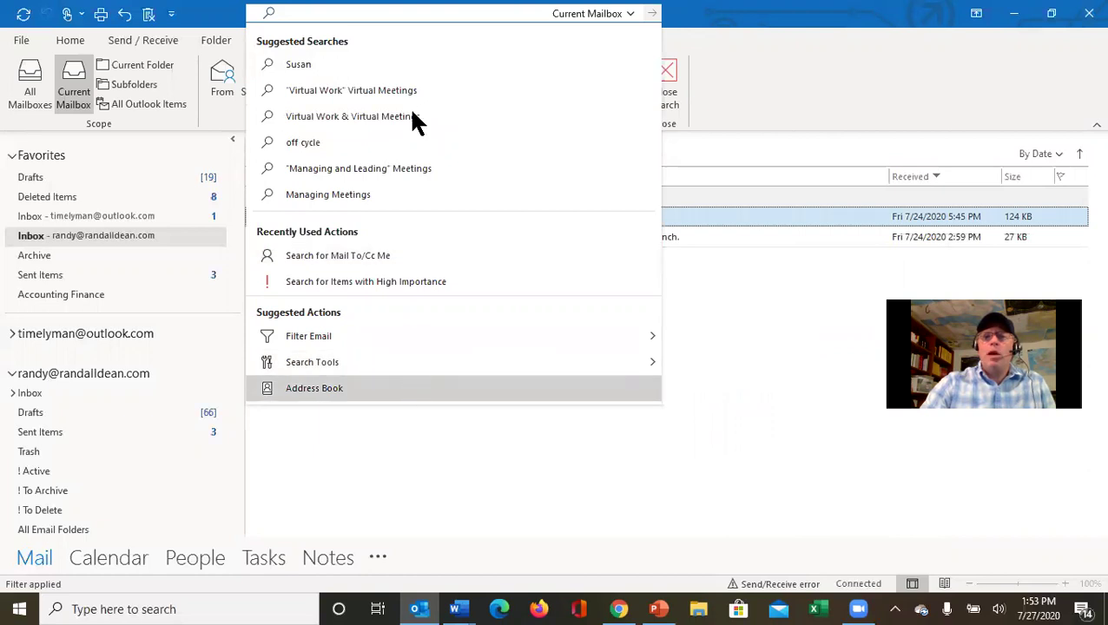
left_click(710, 97)
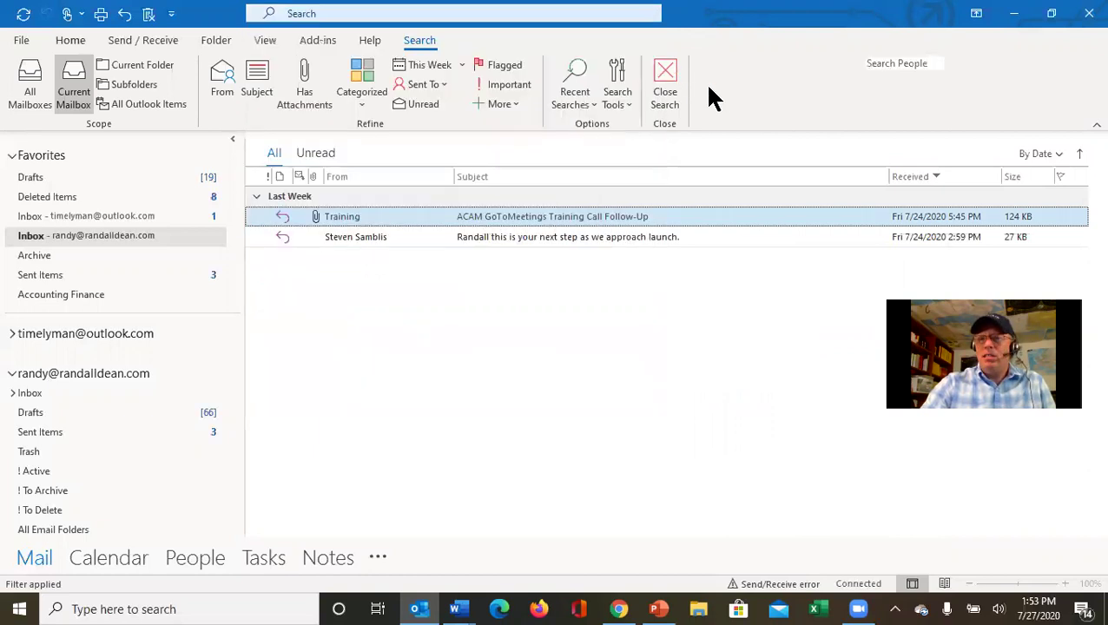
Step: Activate the mailbox search again, review the search tools and recent searches, and leave the search
left_click(411, 19)
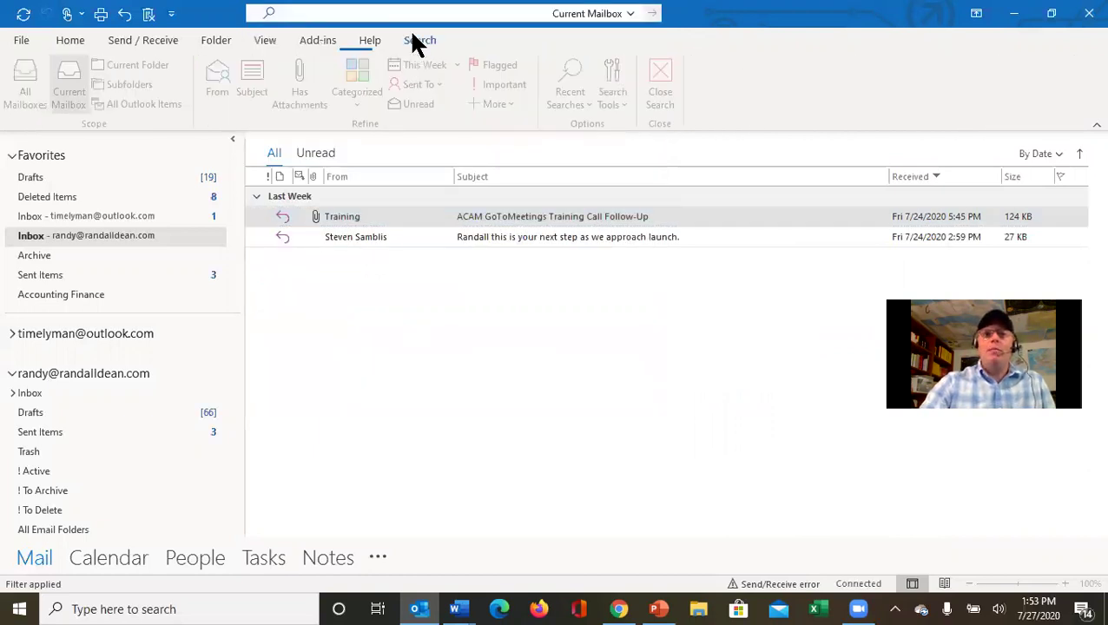
left_click(700, 121)
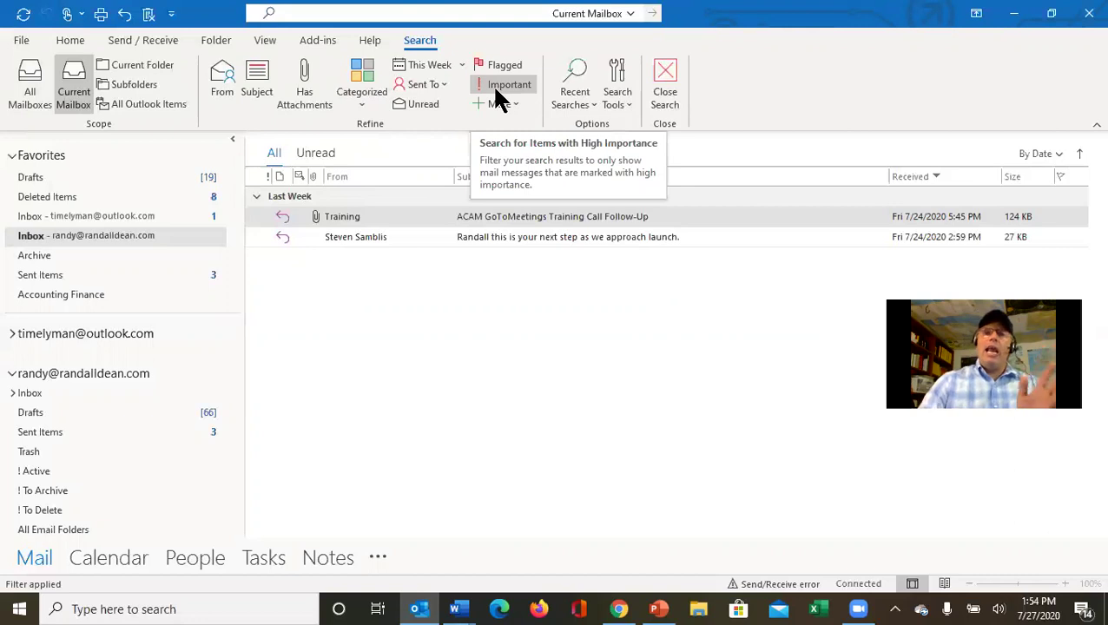
left_click(625, 104)
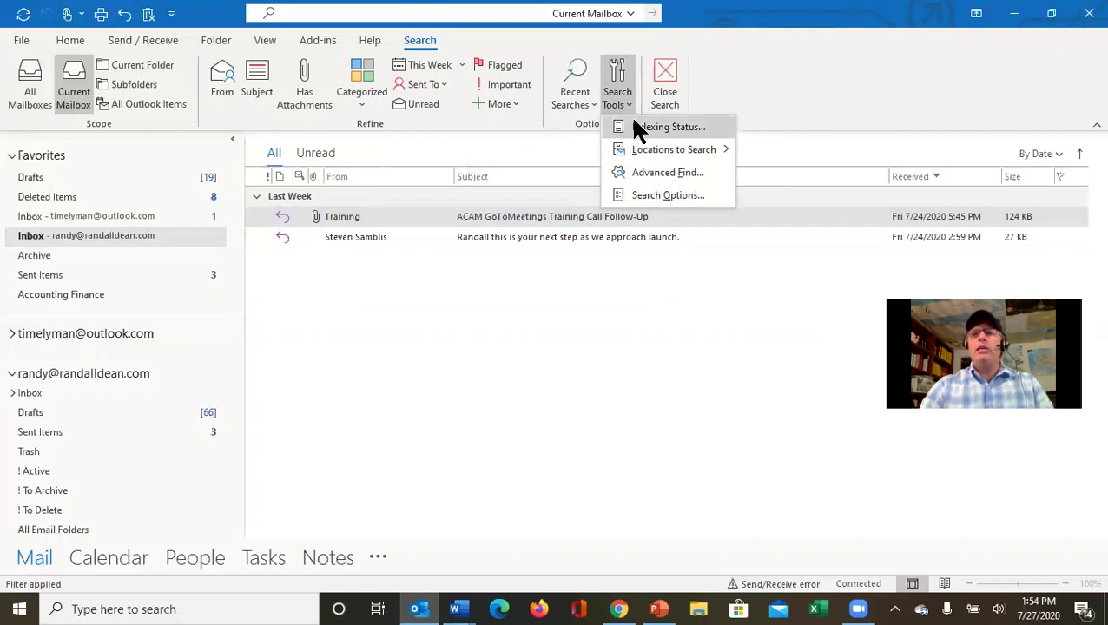
left_click(590, 101)
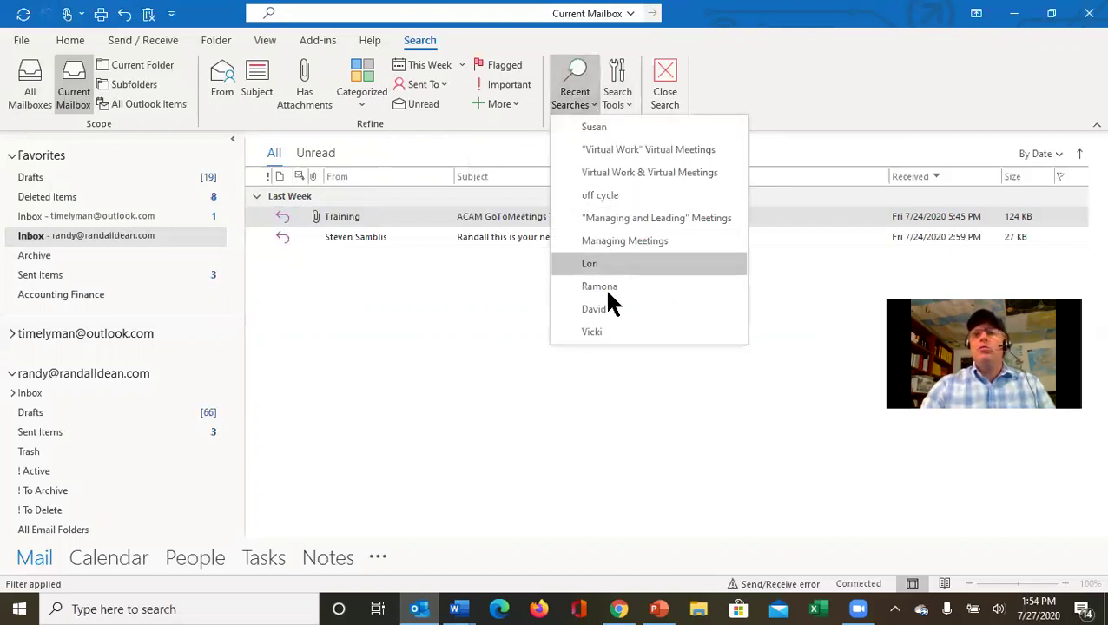
key("Escape")
key("Escape")
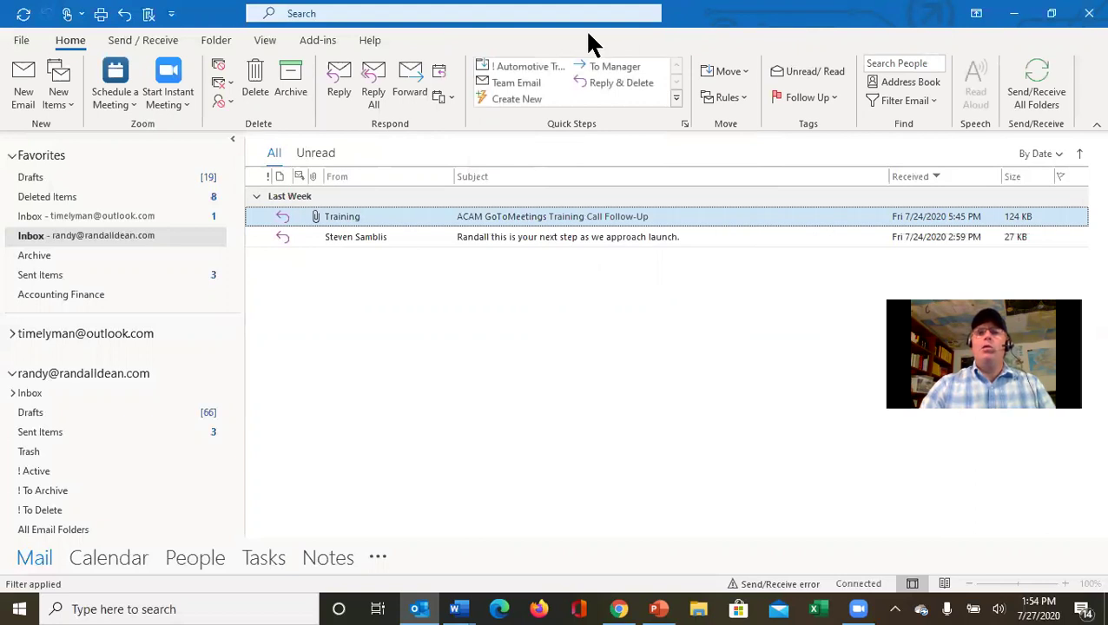
Step: Restore the Outlook window to a smaller size, move it over the middle of the PowerPoint window and widen it
left_click(1050, 14)
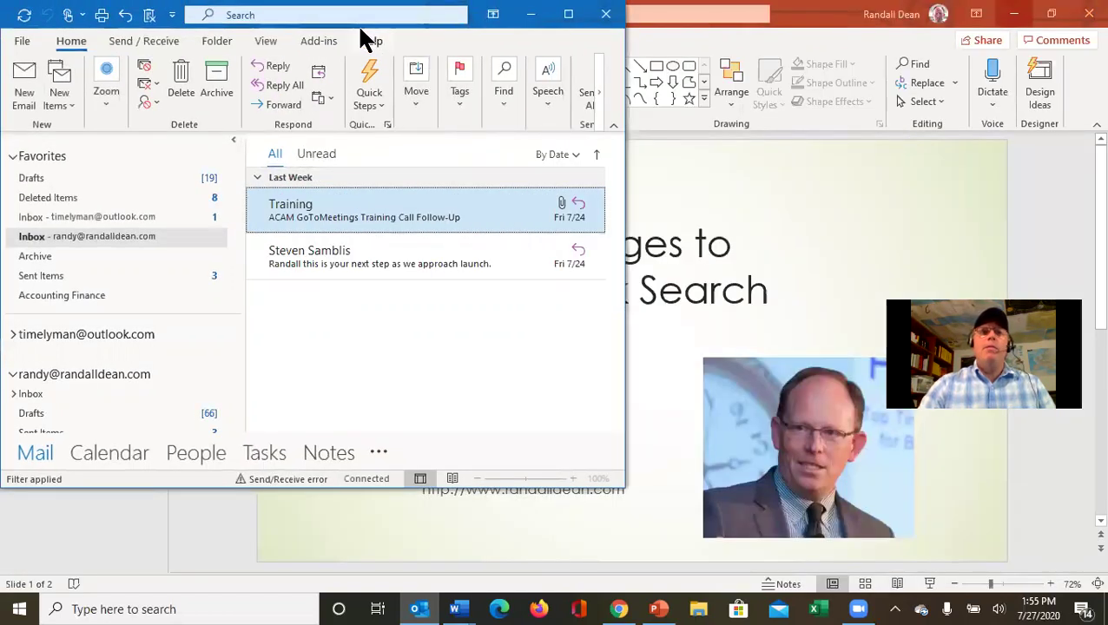
left_click(492, 13)
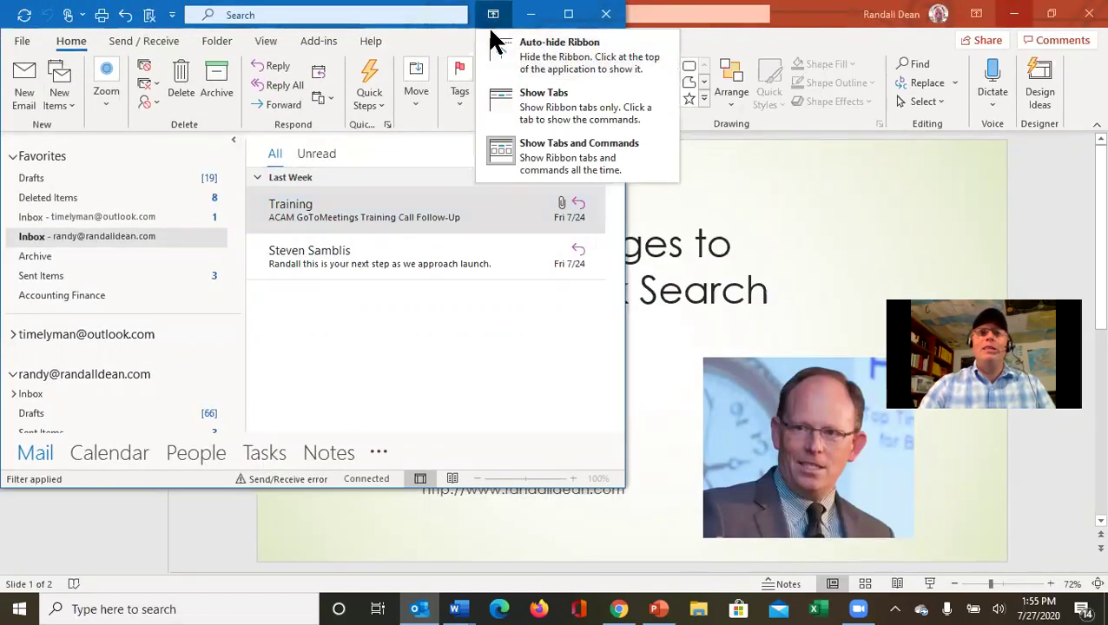
left_click(460, 375)
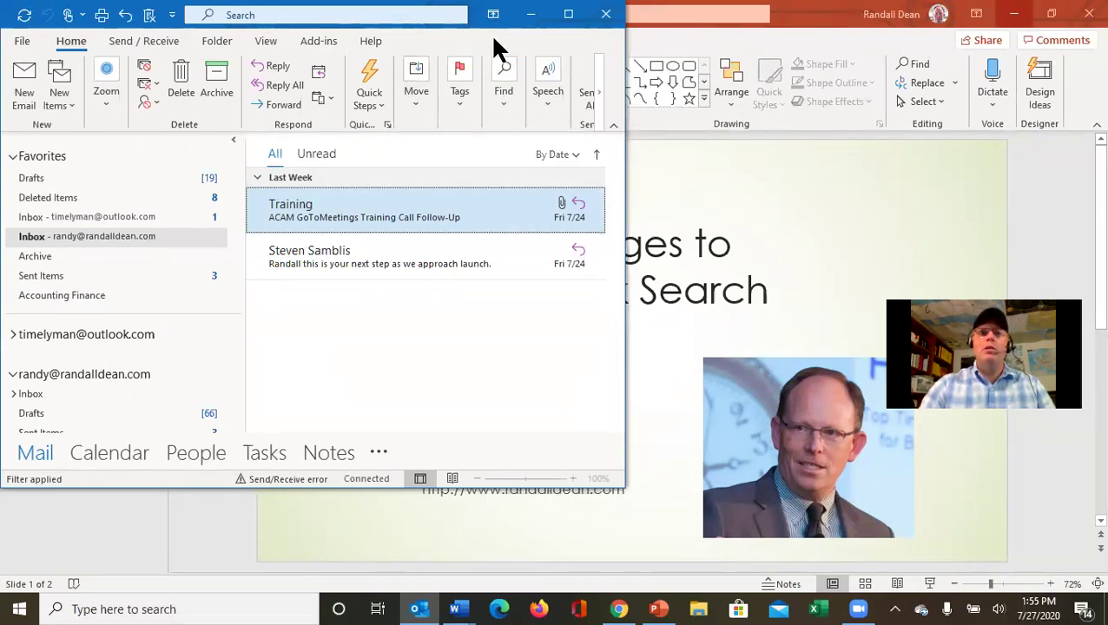
left_click_drag(492, 34, 603, 115)
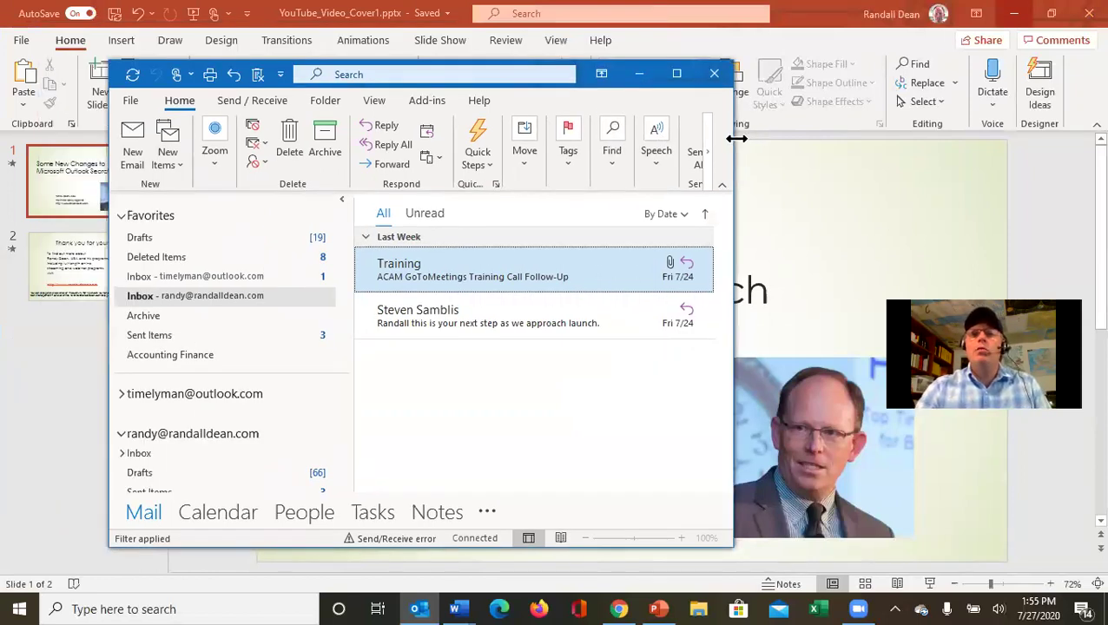
left_click_drag(736, 138, 996, 137)
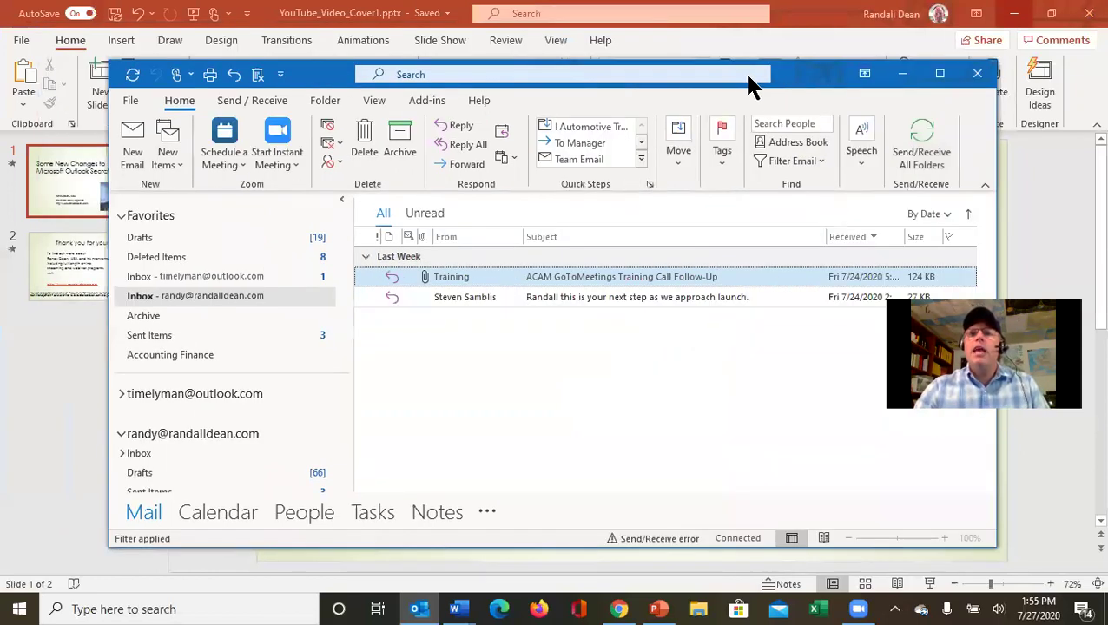
Step: Expand the advanced search form and review the scopes available for Search In, keeping Current Mailbox
left_click(581, 74)
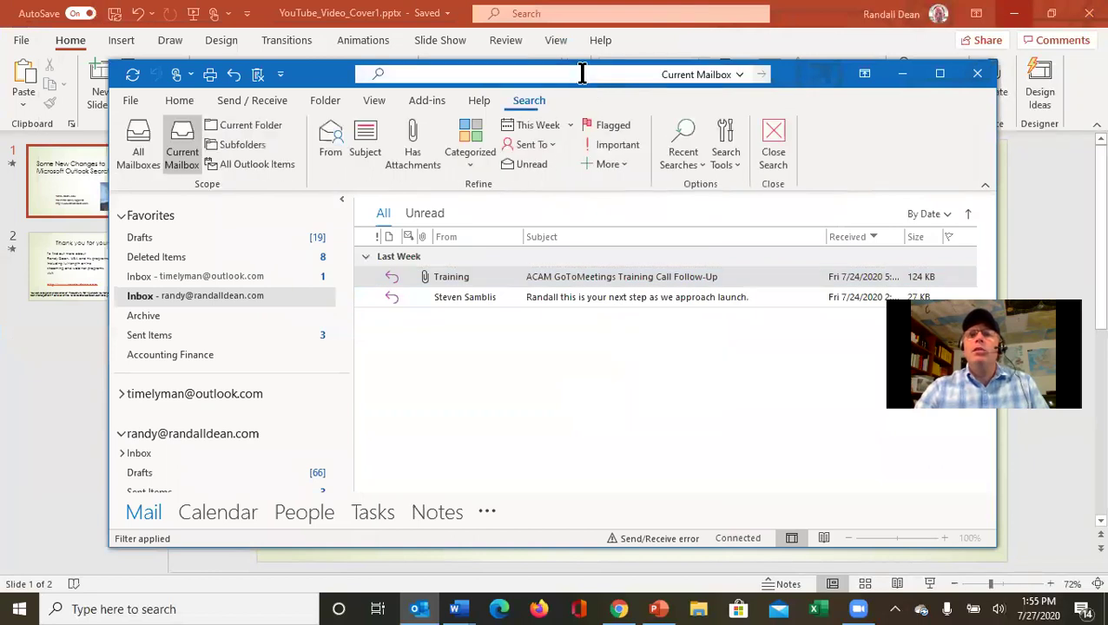
left_click(739, 75)
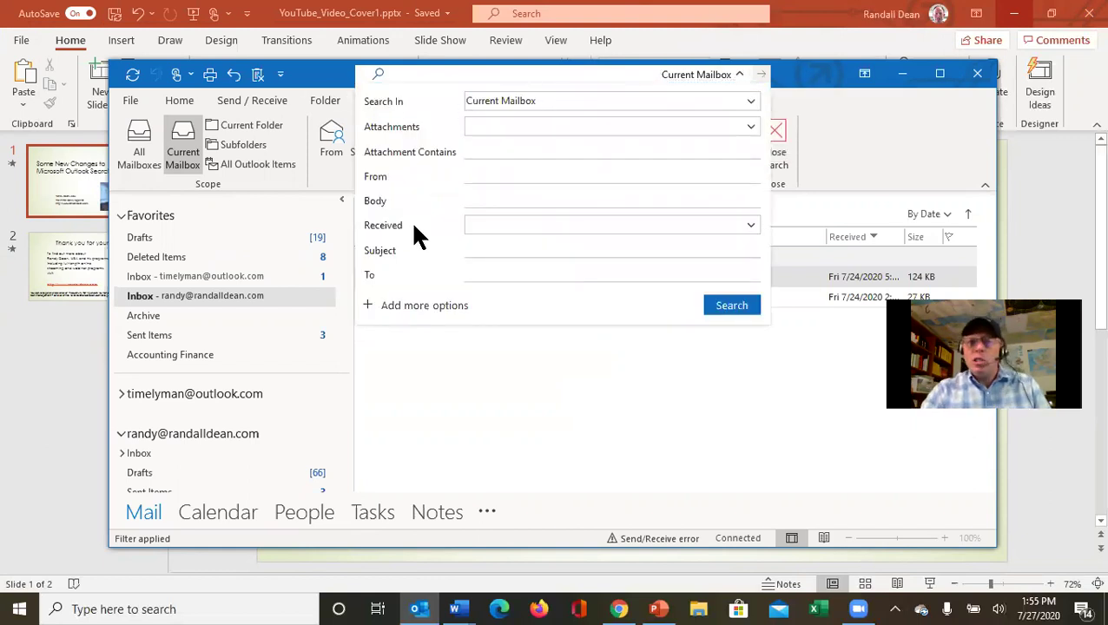
left_click(750, 102)
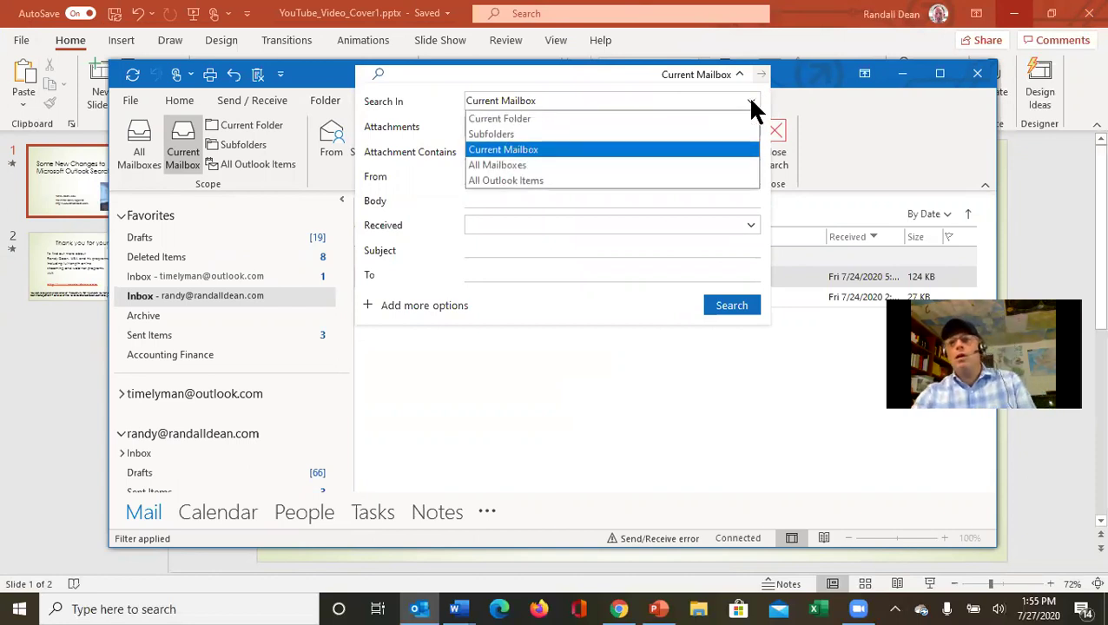
left_click(750, 103)
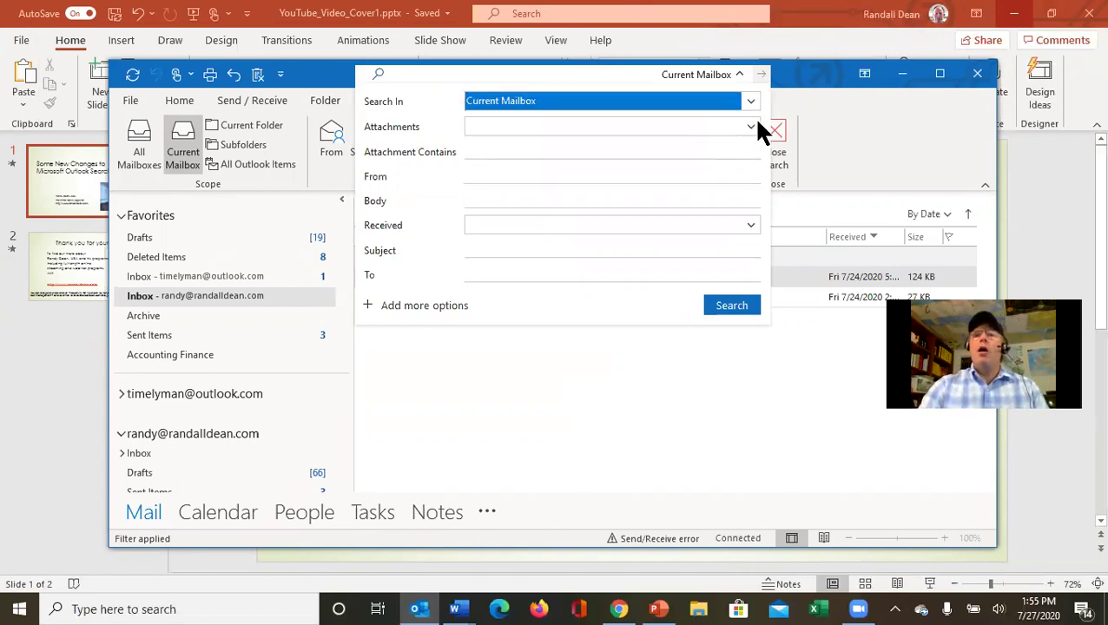
Step: Review the Attachments choices and the Attachment Contains field in the advanced search form, and collapse the form
left_click(750, 127)
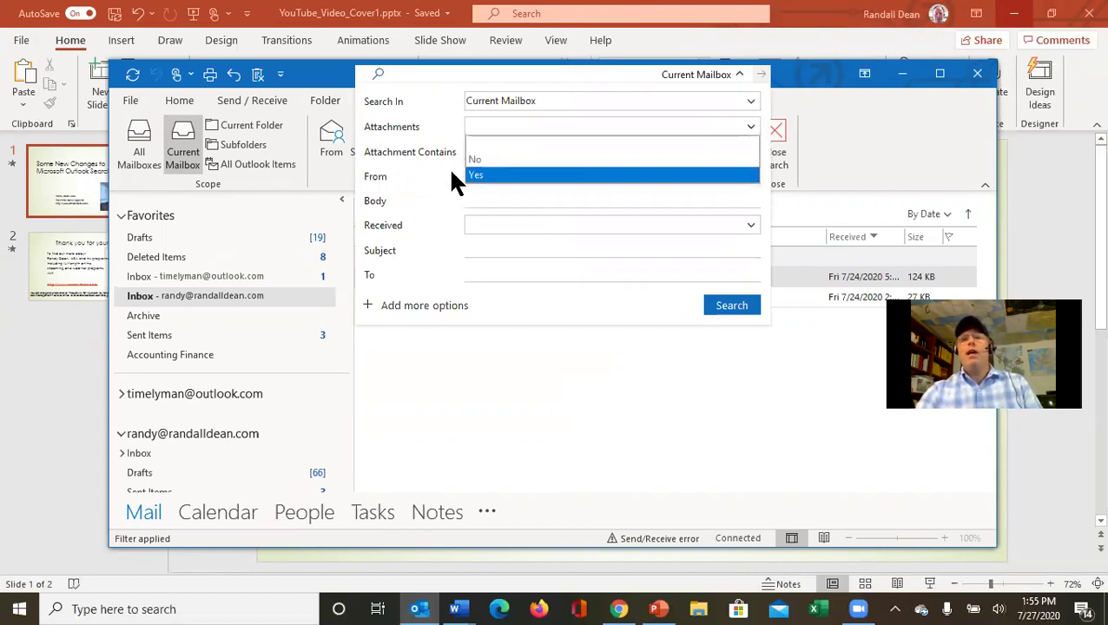
left_click(392, 132)
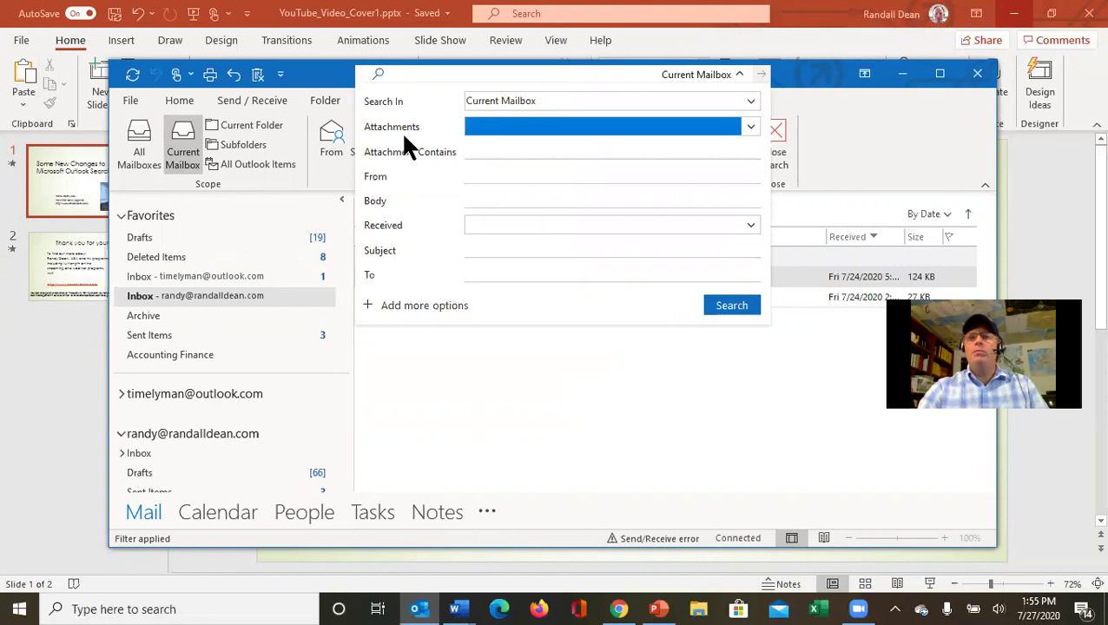
left_click(501, 158)
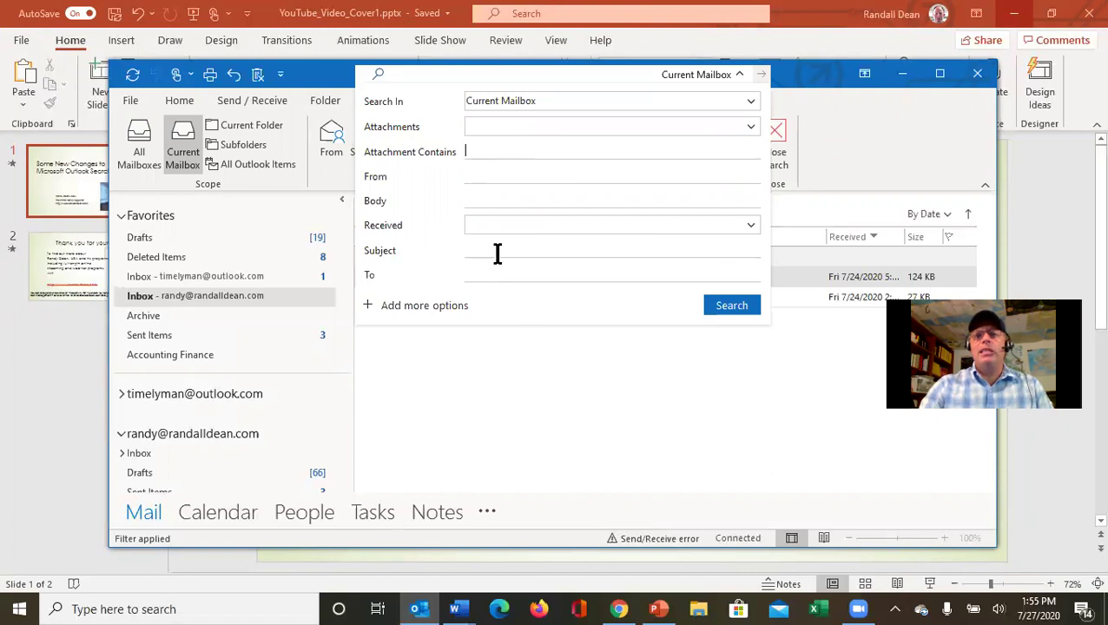
left_click(739, 75)
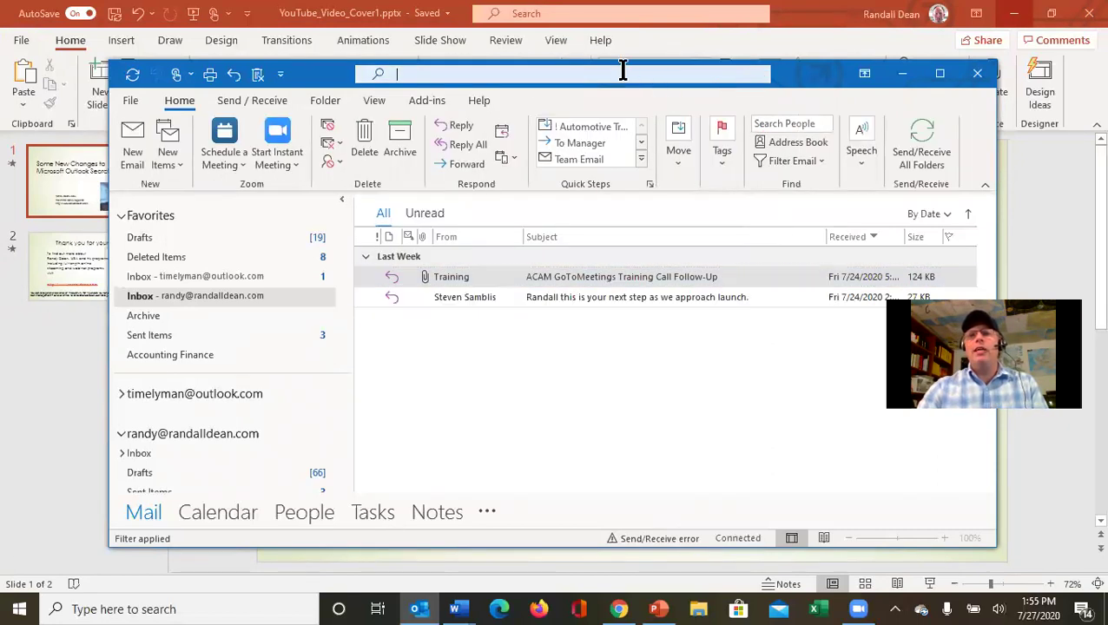
Step: Reopen the advanced search form, look through all the fields offered under Advanced Search Options and close them without changes
left_click(623, 74)
left_click(739, 75)
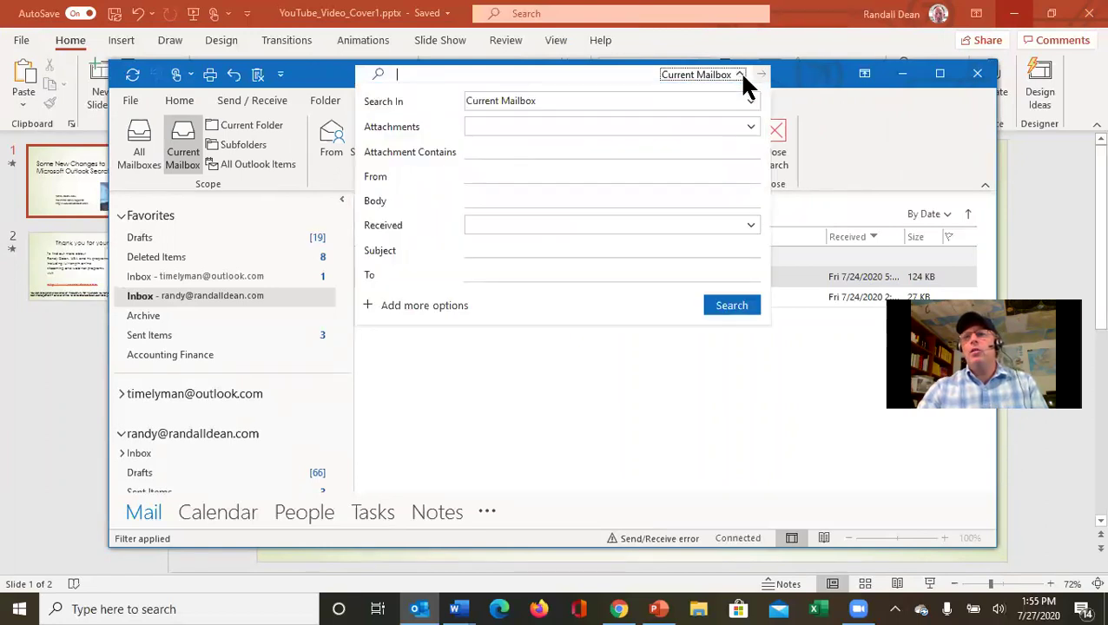
left_click(427, 308)
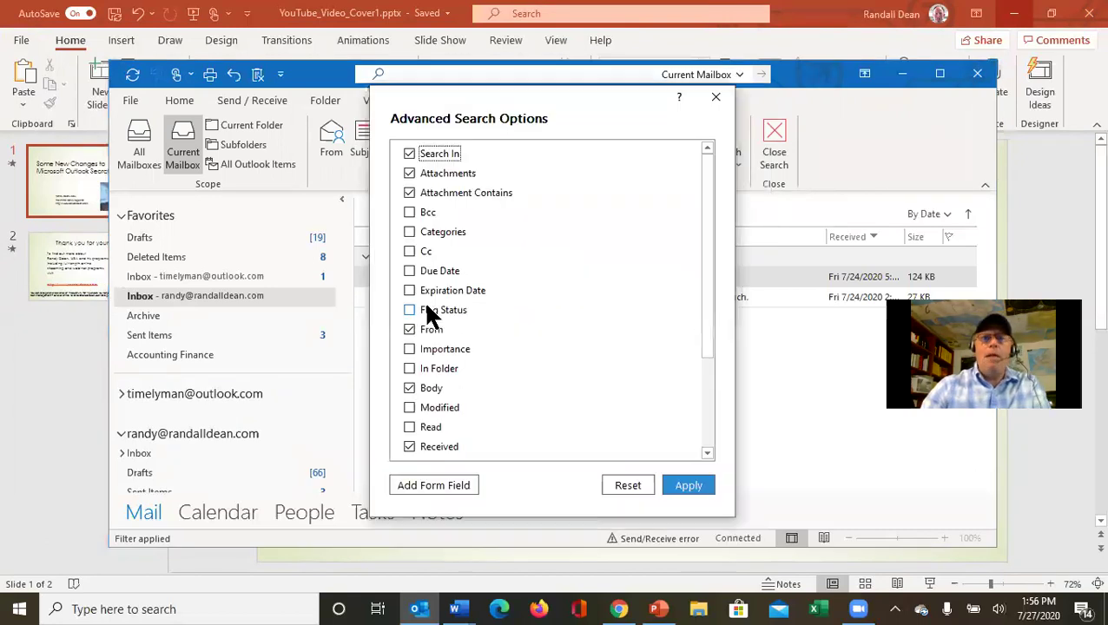
mouse_move(707, 205)
left_mouse_down()
mouse_move(709, 287)
mouse_move(731, 318)
mouse_move(755, 240)
mouse_move(719, 206)
left_mouse_up()
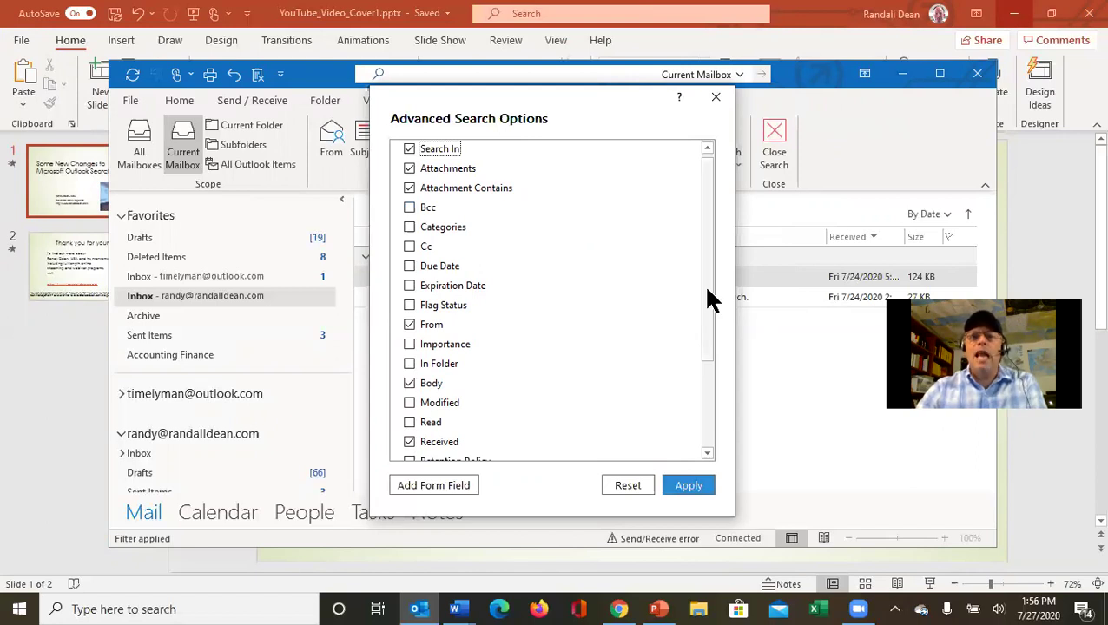
left_click_drag(707, 292, 717, 399)
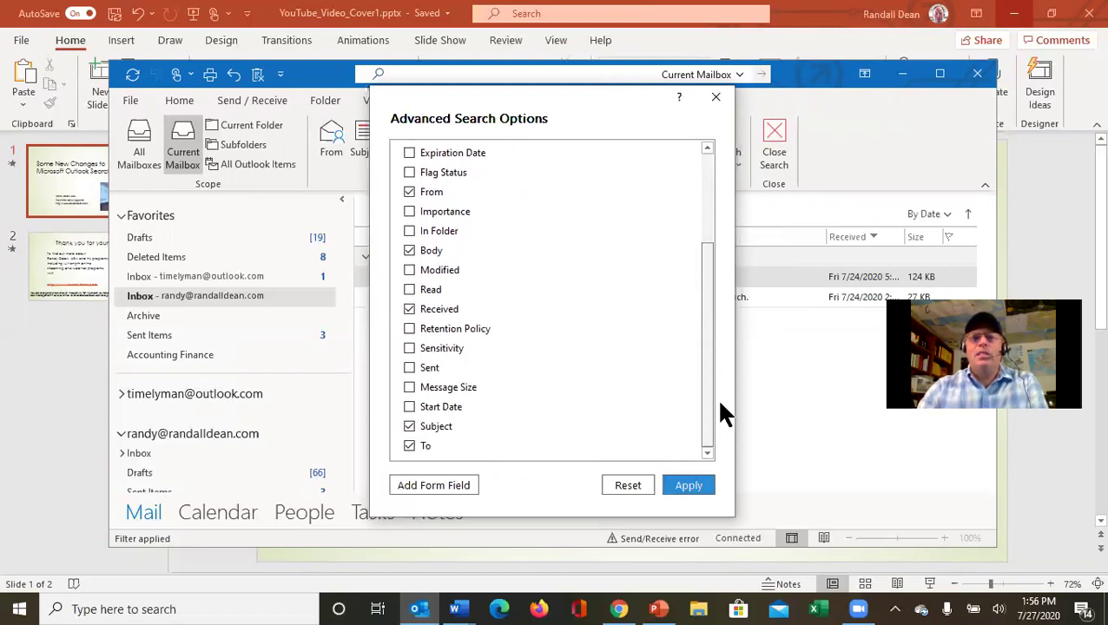
left_click(719, 99)
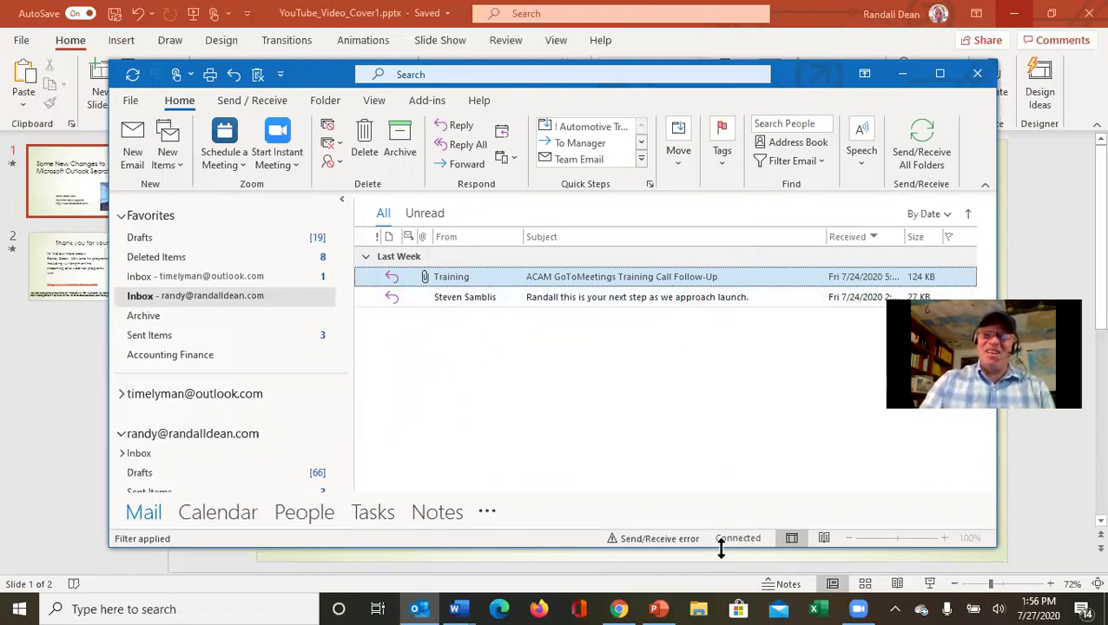
Step: Show the other account's inbox from the favorites, and switch to PowerPoint to display slide 2, "Thank you for your time!"
left_click(227, 275)
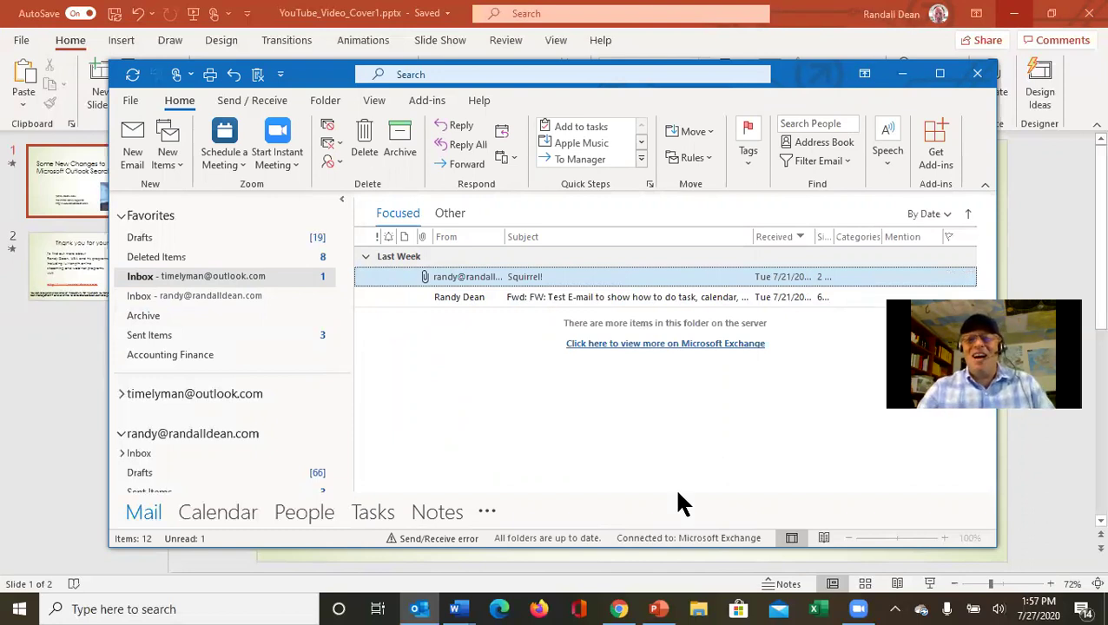
left_click(658, 608)
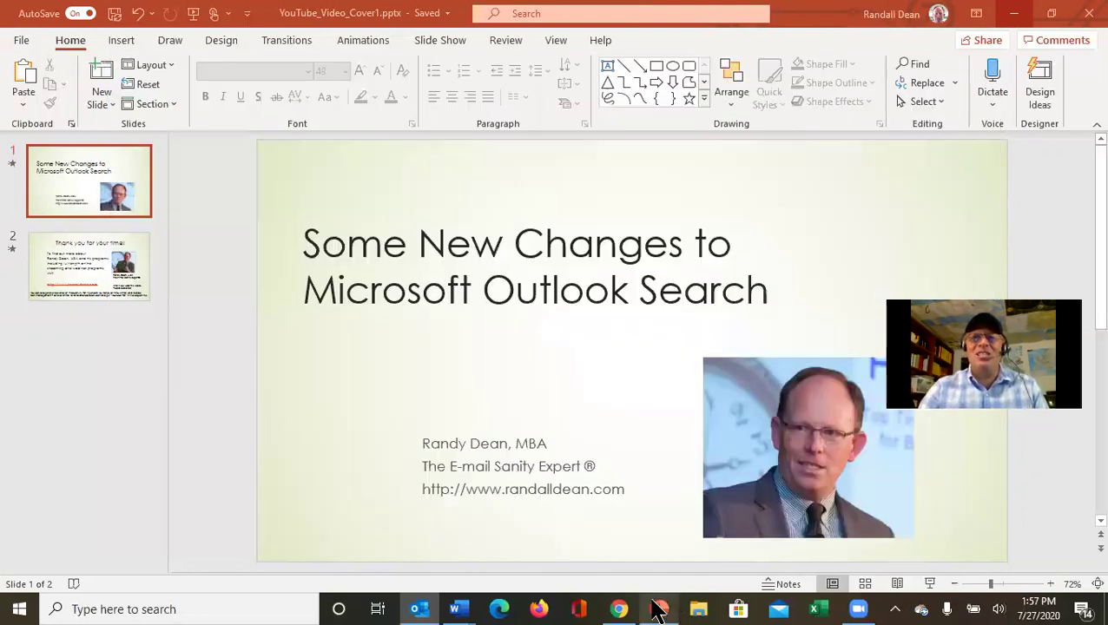
left_click(58, 247)
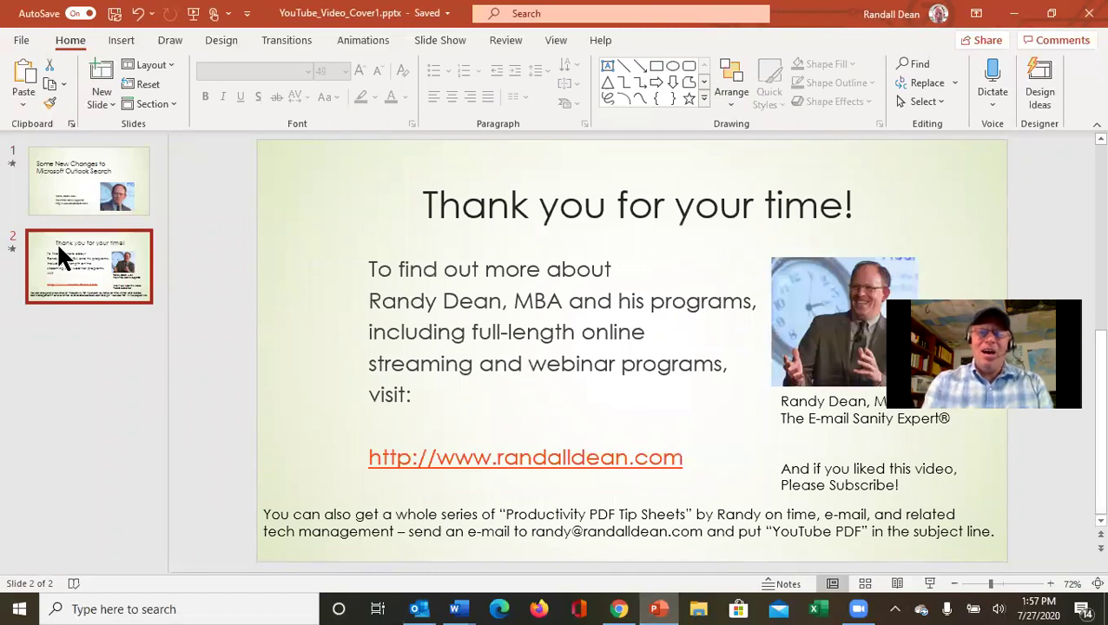